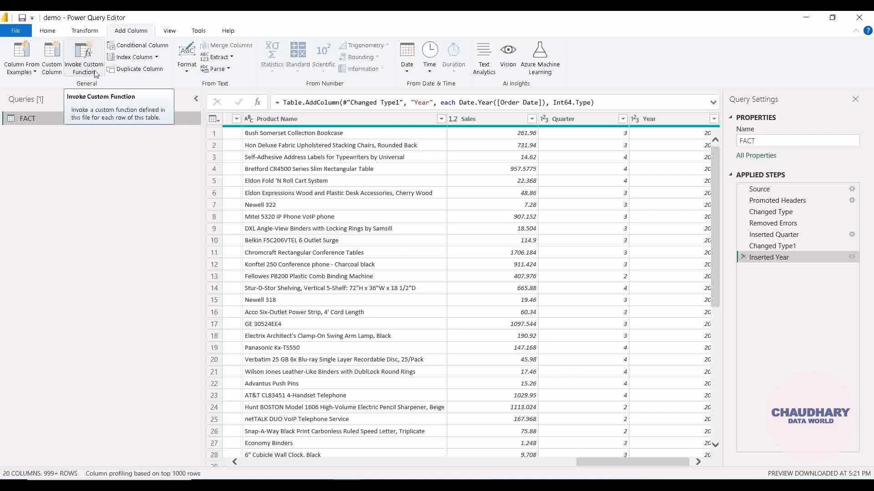
{"action": "left_click", "coordinate": [59, 74]}
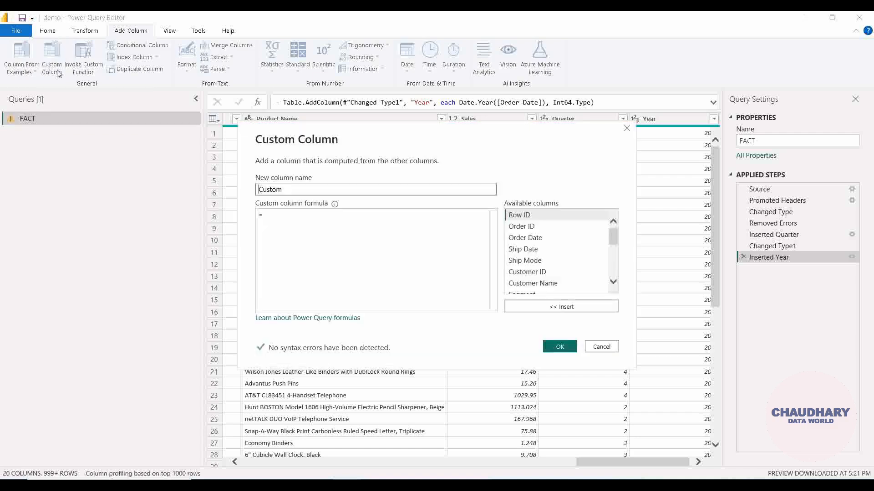
{"action": "left_click", "coordinate": [363, 223]}
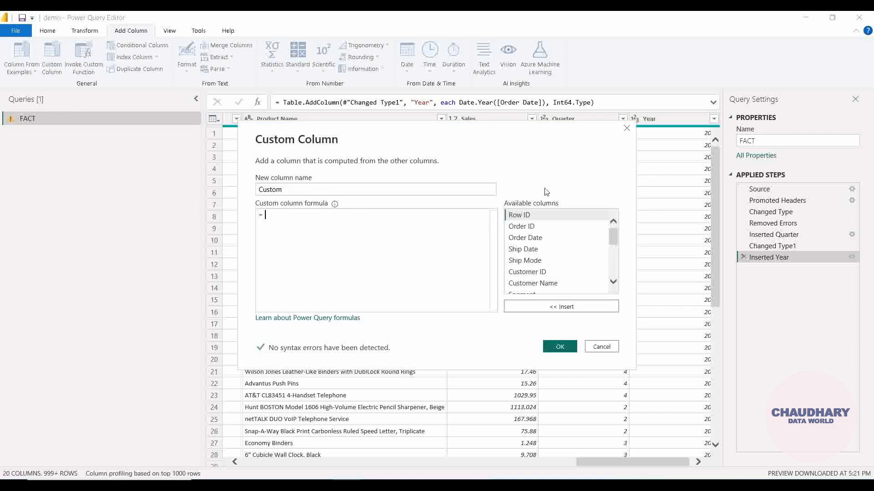
{"action": "left_click", "coordinate": [627, 129]}
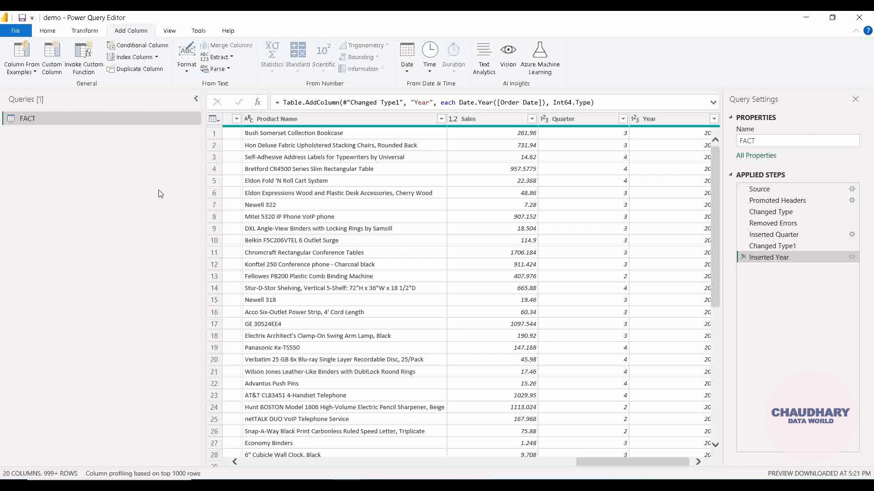
Step: Create a new blank query alongside the FACT query
{"action": "right_click", "coordinate": [92, 121]}
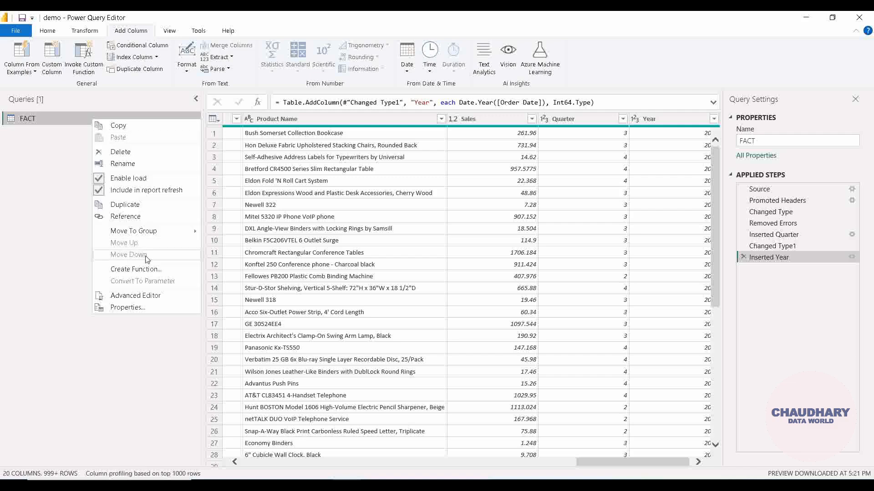
{"action": "right_click", "coordinate": [20, 223]}
{"action": "mouse_move", "coordinate": [65, 247]}
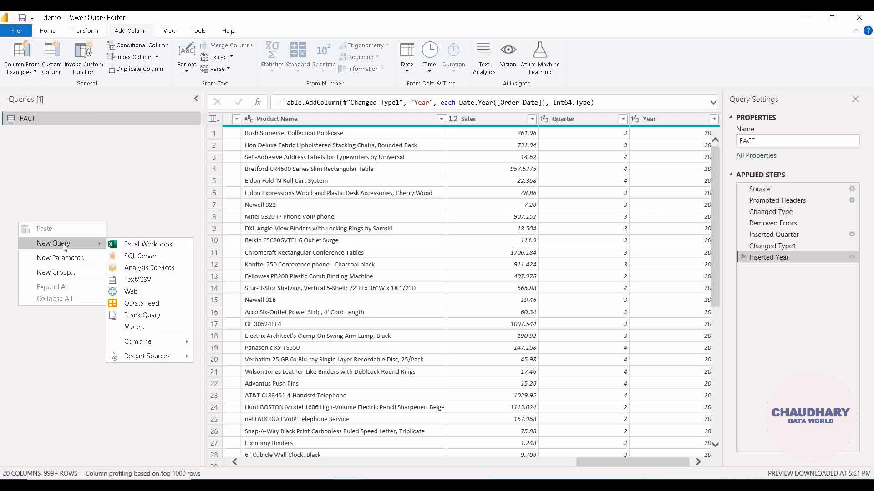
{"action": "left_click", "coordinate": [136, 318]}
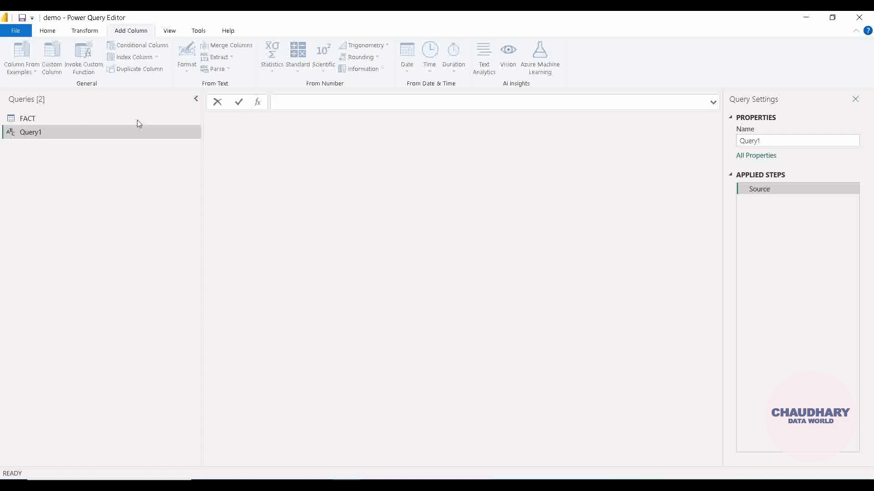
Step: Examine the Sales, Quarter and Year columns of the FACT table, and return to the blank query
{"action": "left_click", "coordinate": [103, 122]}
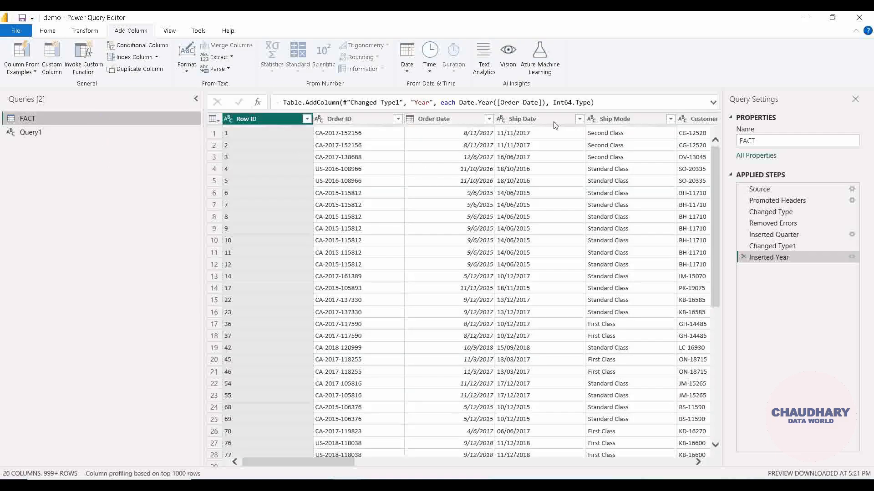
{"action": "left_click_drag", "start_coordinate": [349, 466], "coordinate": [717, 441]}
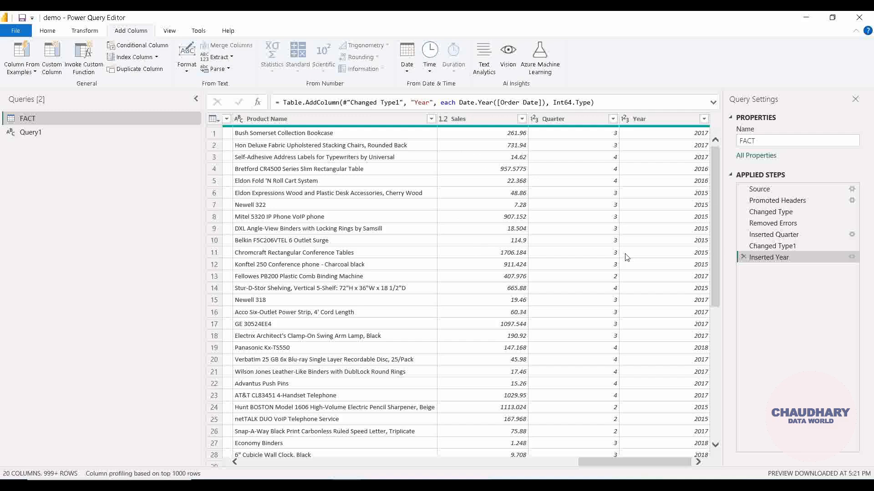
{"action": "left_click", "coordinate": [103, 137]}
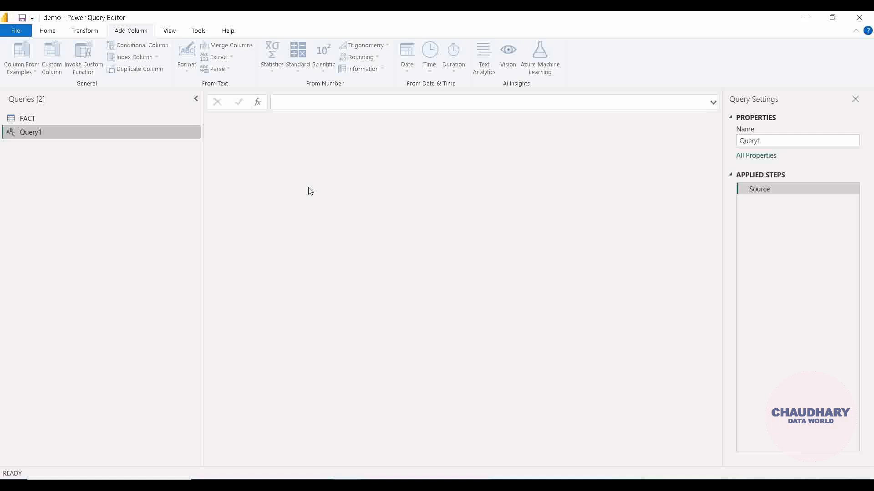
Step: Begin the blank query's formula as a function with the parameter list =(sales_value,avg_margin_percent)
{"action": "left_click", "coordinate": [307, 103]}
{"action": "type", "text": "="}
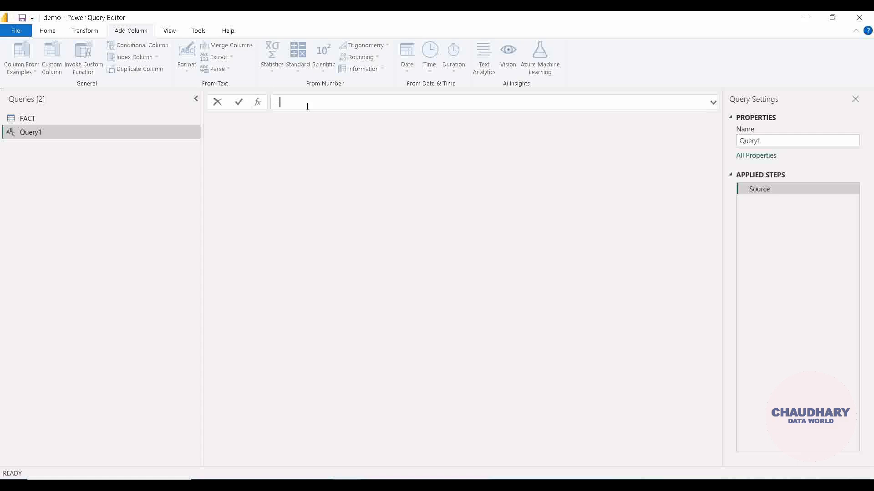
{"action": "type", "text": "("}
{"action": "type", "text": "sales_"}
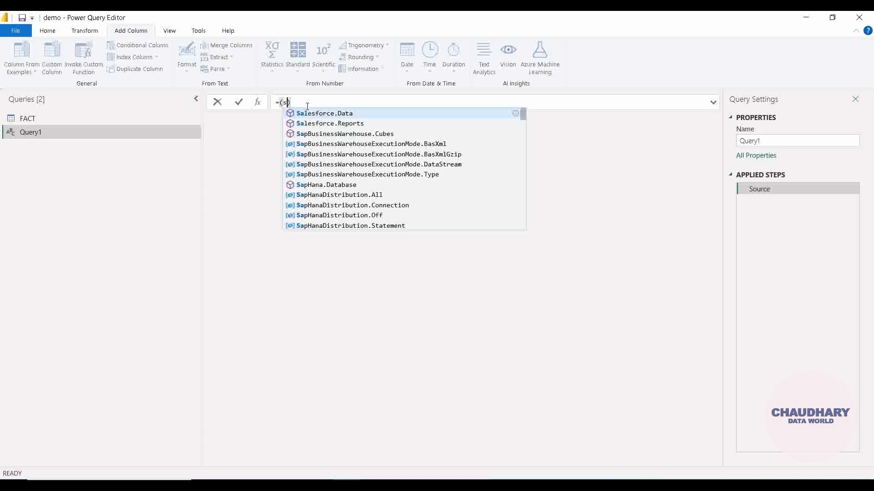
{"action": "type", "text": "value"}
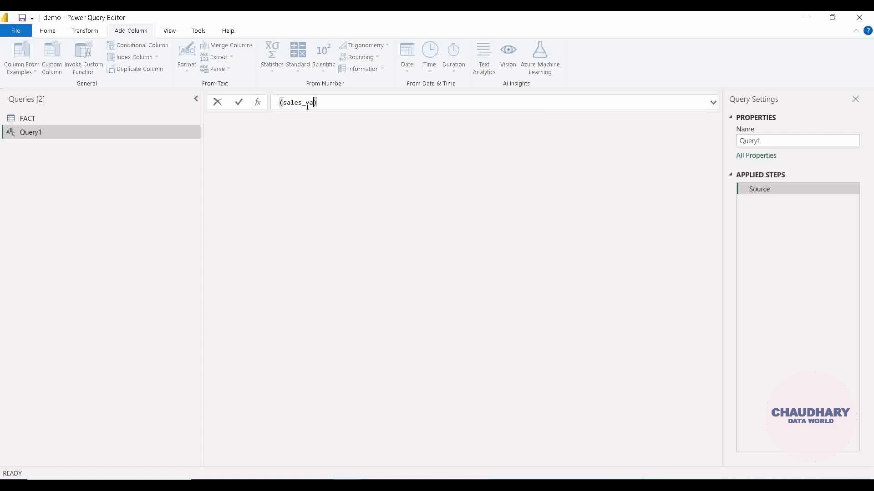
{"action": "type", "text": ",percent"}
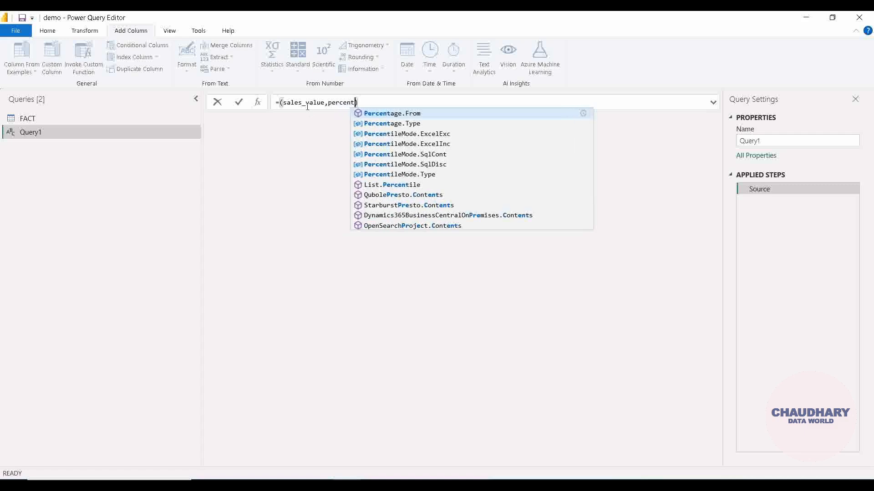
{"action": "key", "text": "BackSpace"}
{"action": "key", "text": "BackSpace"}
{"action": "key", "text": "BackSpace"}
{"action": "key", "text": "BackSpace"}
{"action": "key", "text": "BackSpace"}
{"action": "key", "text": "BackSpace"}
{"action": "key", "text": "BackSpace"}
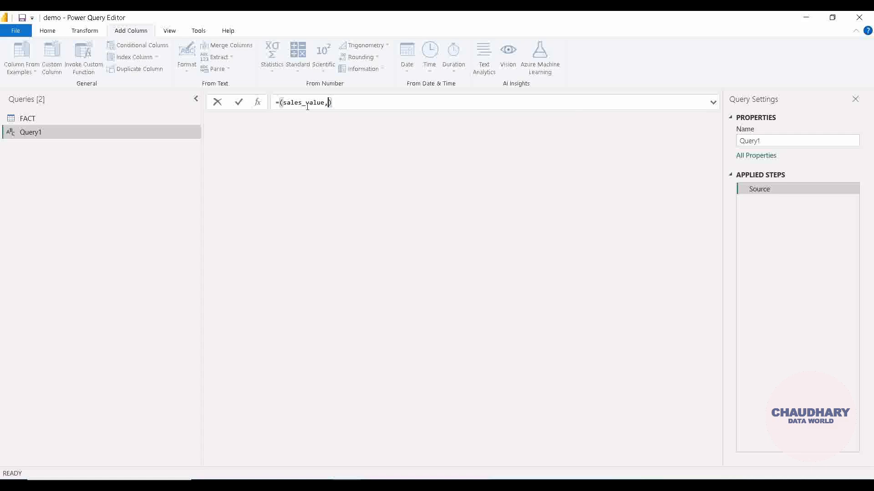
{"action": "type", "text": "m"}
{"action": "key", "text": "BackSpace"}
{"action": "type", "text": "avg_margin_percent"}
{"action": "key", "text": "Right"}
Step: Add the function body =>sales_value*avg_margin_percent/100 after the parameter list
{"action": "type", "text": "=>"}
{"action": "type", "text": "sales"}
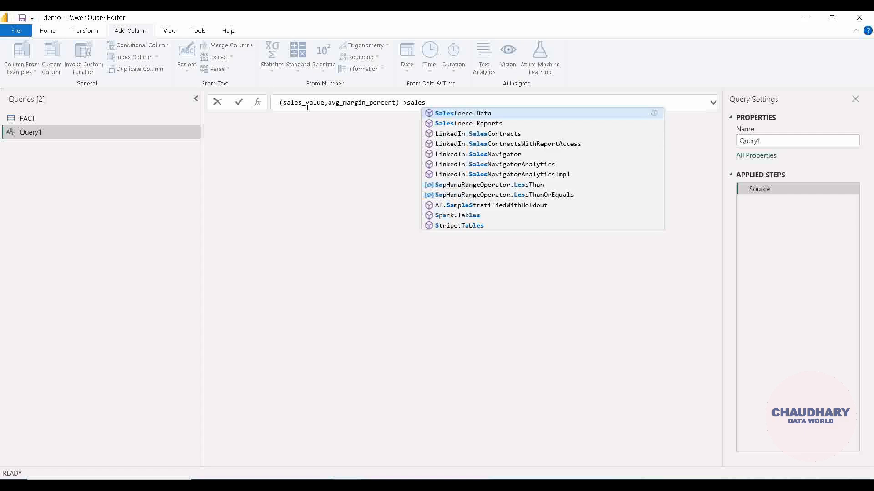
{"action": "key", "text": "Escape"}
{"action": "double_click", "coordinate": [307, 106]}
{"action": "key", "text": "ctrl+c"}
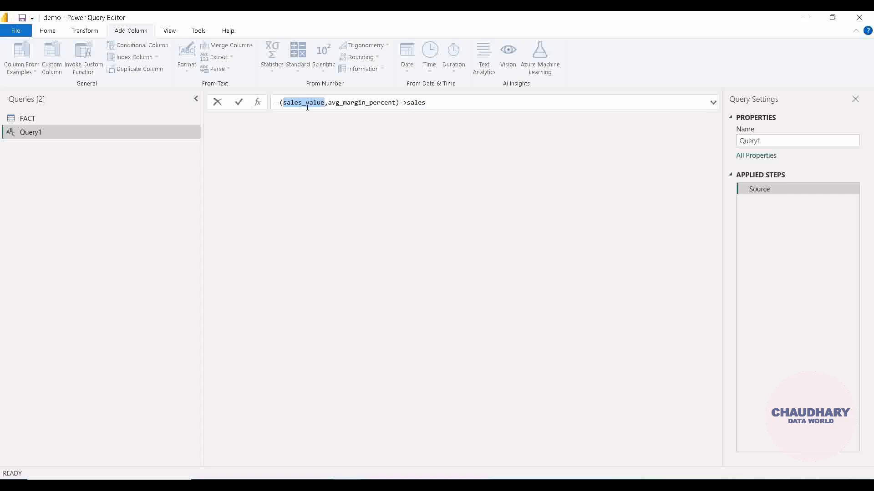
{"action": "left_click", "coordinate": [462, 104]}
{"action": "double_click", "coordinate": [407, 103]}
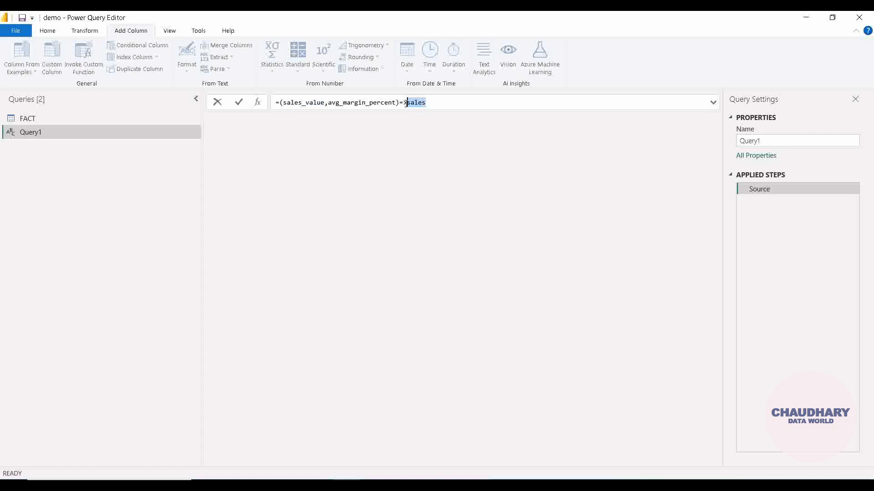
{"action": "key", "text": "ctrl+v"}
{"action": "type", "text": "*"}
{"action": "double_click", "coordinate": [385, 102]}
{"action": "key", "text": "ctrl+c"}
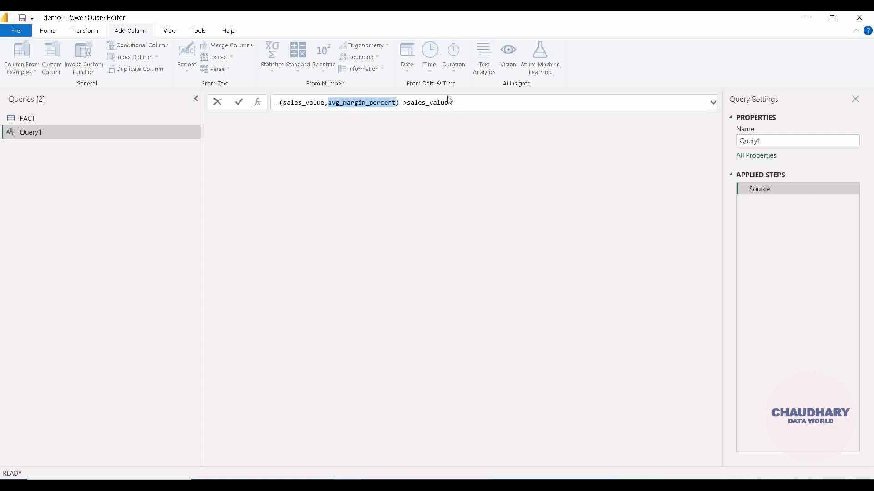
{"action": "left_click", "coordinate": [468, 104]}
{"action": "key", "text": "ctrl+v"}
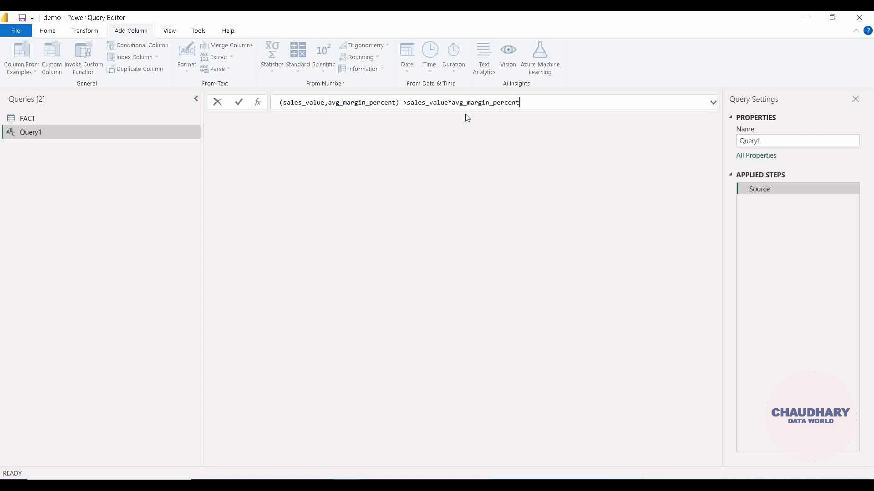
{"action": "type", "text": "/100"}
Step: Review the function's parameters and its calculation expression, and commit the formula
{"action": "left_click_drag", "start_coordinate": [533, 101], "coordinate": [407, 106]}
{"action": "left_click", "coordinate": [406, 108]}
{"action": "left_click", "coordinate": [406, 108], "text": "shift"}
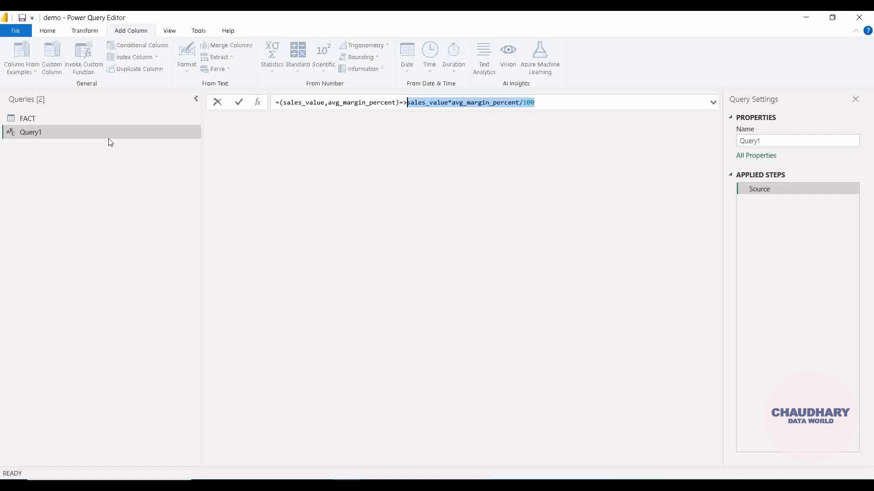
{"action": "double_click", "coordinate": [307, 102]}
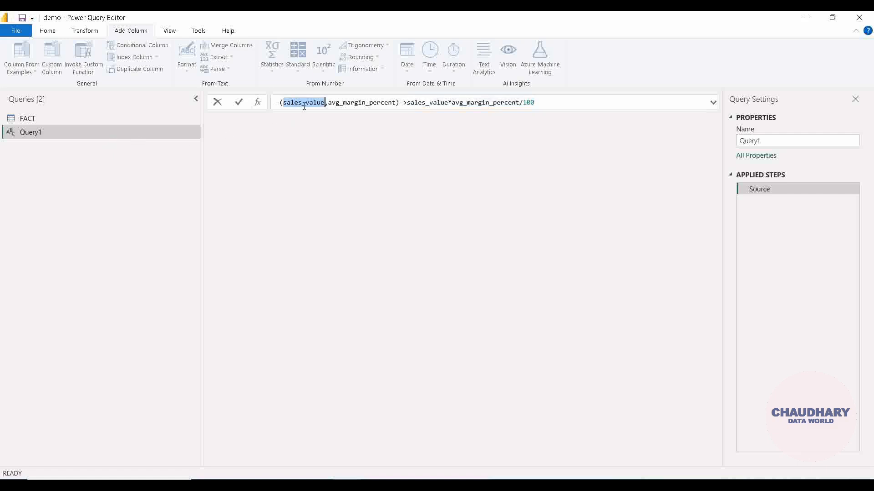
{"action": "double_click", "coordinate": [347, 103]}
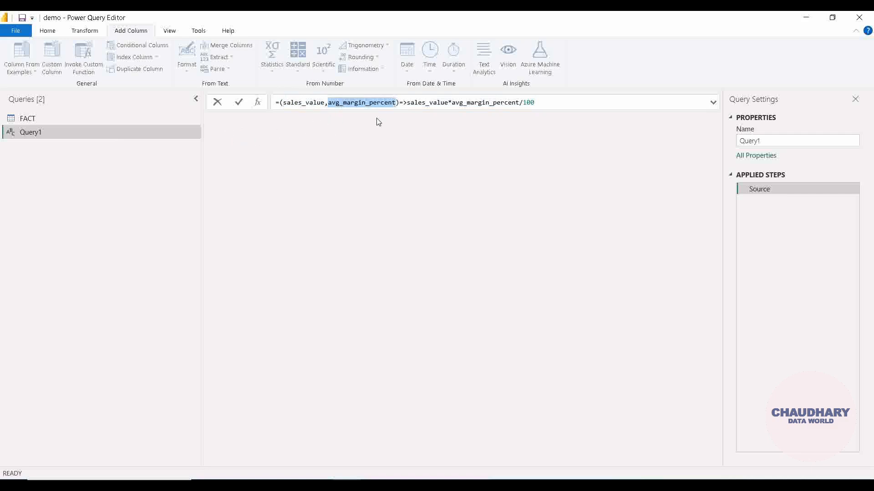
{"action": "left_click_drag", "start_coordinate": [407, 103], "coordinate": [551, 99]}
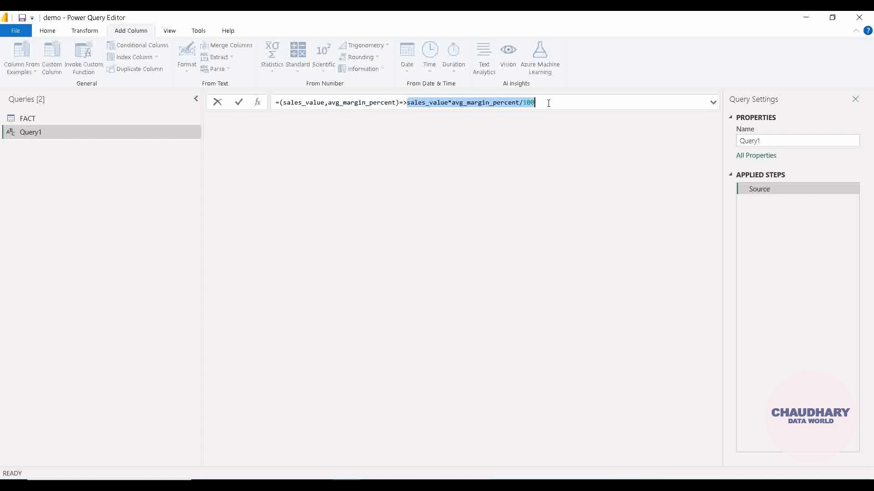
{"action": "left_click", "coordinate": [548, 103]}
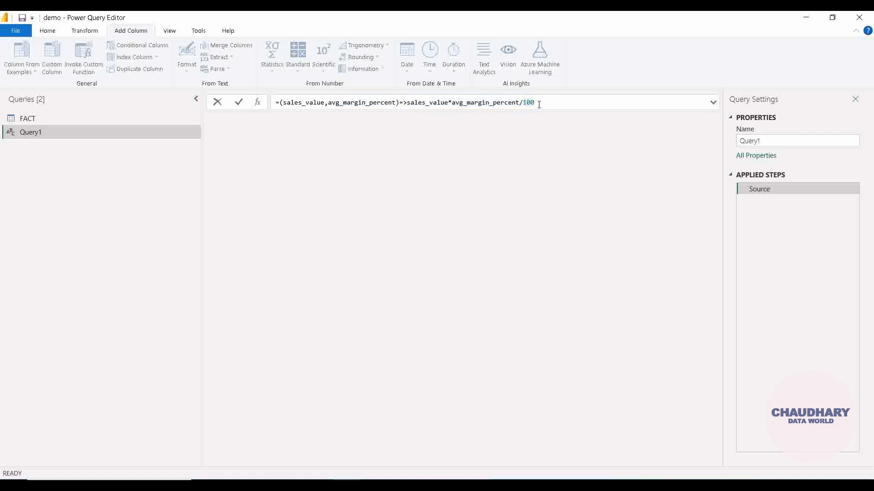
{"action": "key", "text": "Return"}
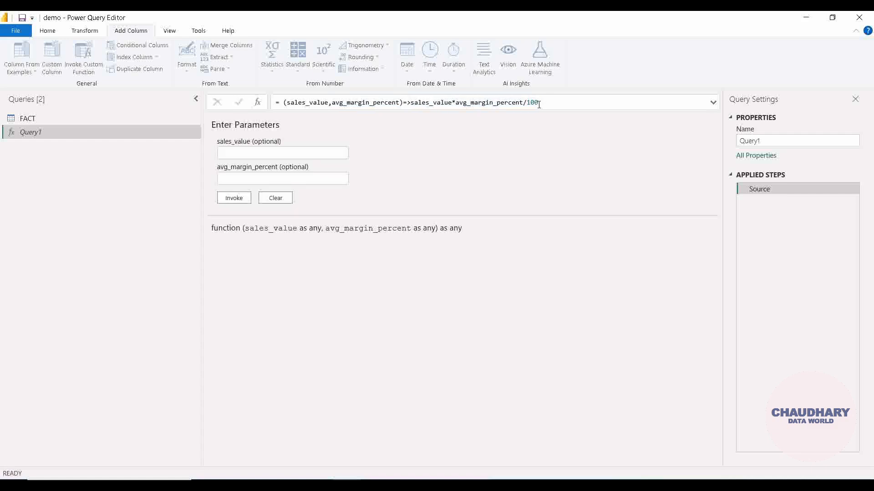
{"action": "left_click", "coordinate": [308, 154]}
Step: Start Invoke Custom Function on the FACT table's Sales column, naming the new column Avg Net Margin and choosing Query1 as the function query
{"action": "left_click", "coordinate": [116, 120]}
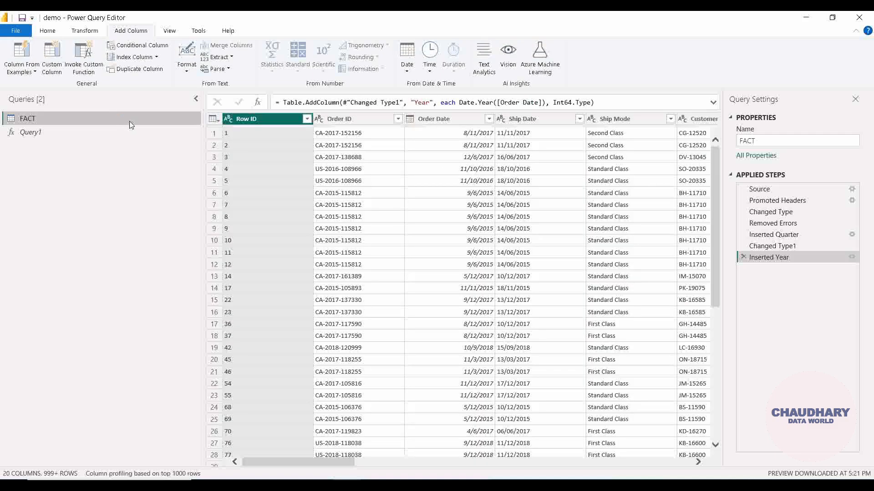
{"action": "left_click_drag", "start_coordinate": [351, 462], "coordinate": [686, 463]}
{"action": "left_click", "coordinate": [486, 122]}
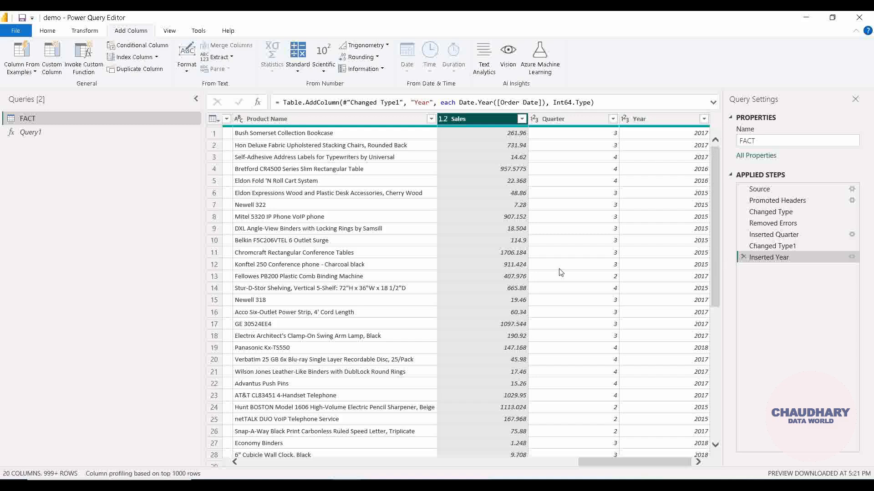
{"action": "left_click", "coordinate": [98, 69]}
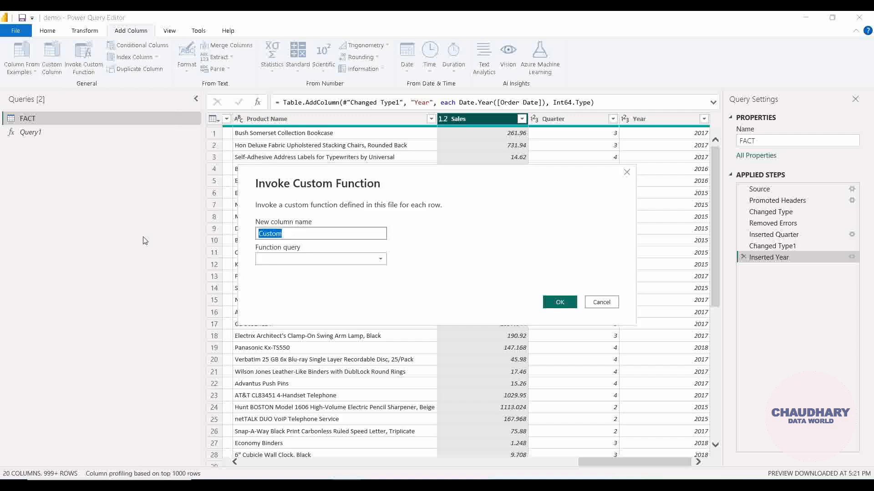
{"action": "type", "text": "Avg Net Margin"}
{"action": "left_click", "coordinate": [321, 259]}
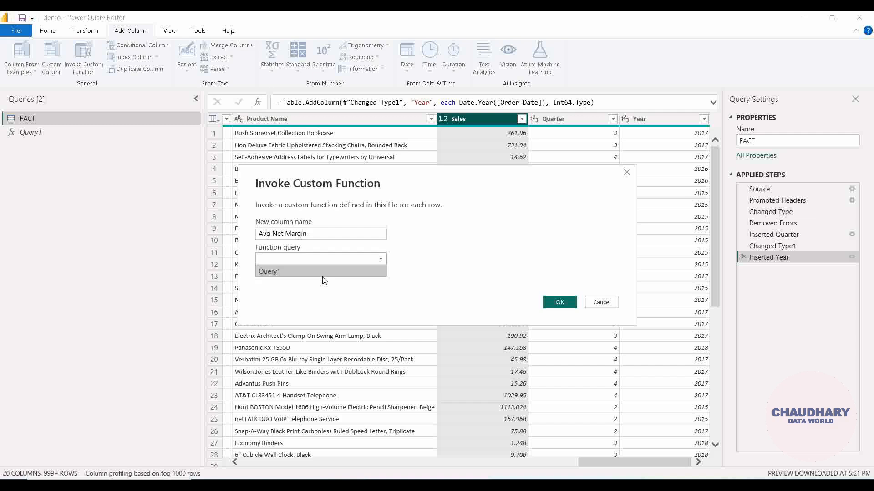
{"action": "left_click", "coordinate": [288, 274]}
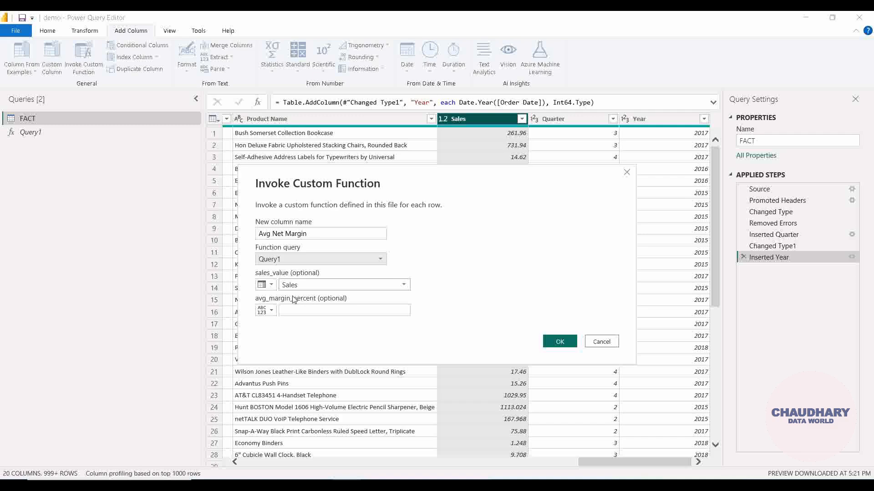
Step: Try the Any input type for the sales_value argument, return it to Column Name with Sales, and check the selectable columns
{"action": "left_click", "coordinate": [272, 287]}
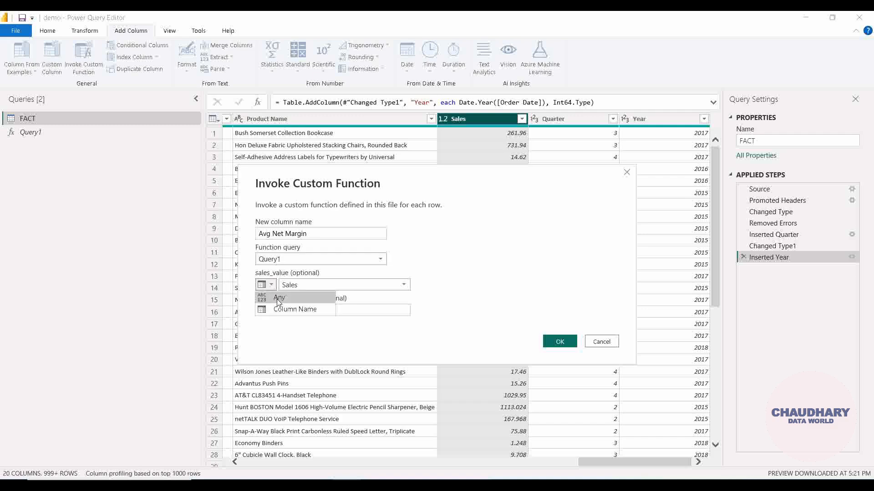
{"action": "left_click", "coordinate": [278, 299]}
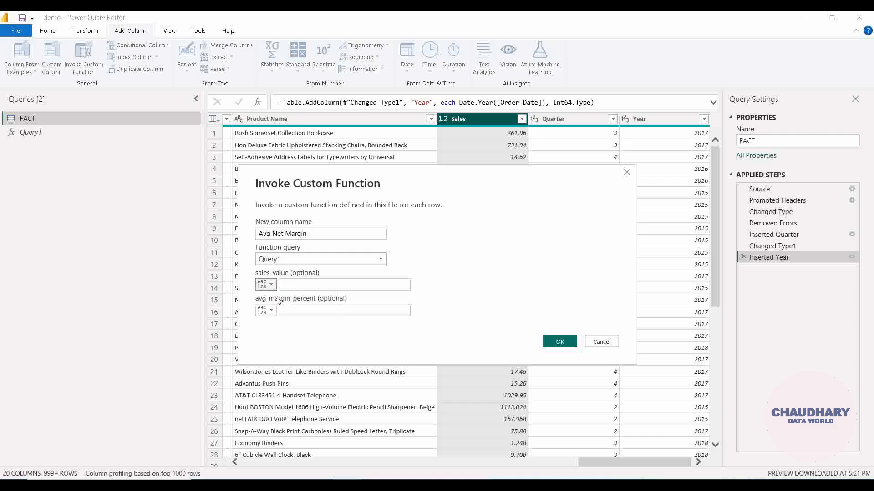
{"action": "left_click", "coordinate": [269, 286]}
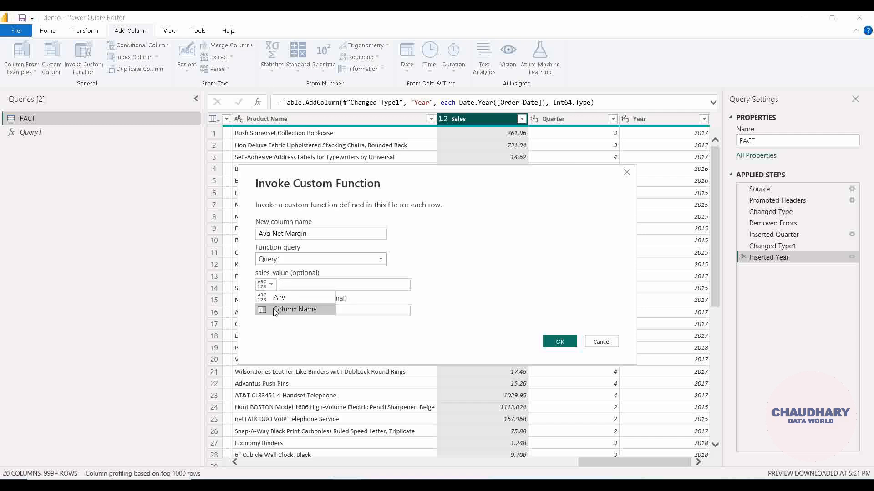
{"action": "left_click", "coordinate": [275, 310]}
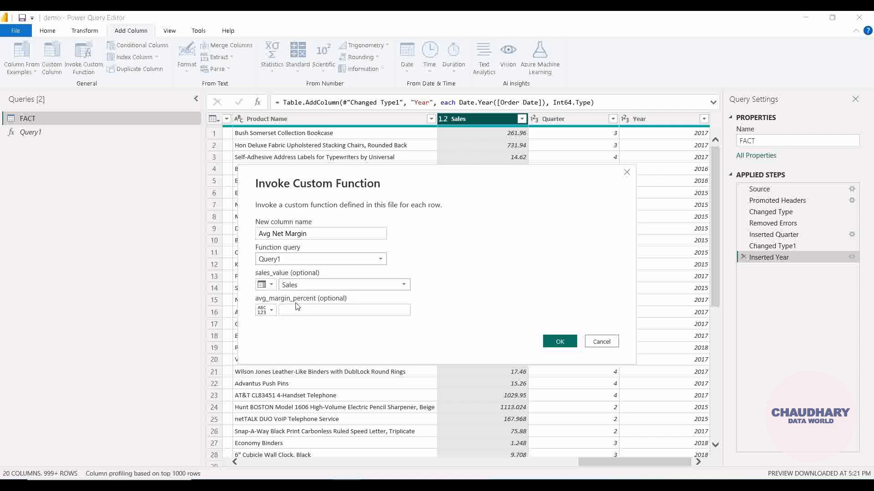
{"action": "left_click", "coordinate": [346, 285]}
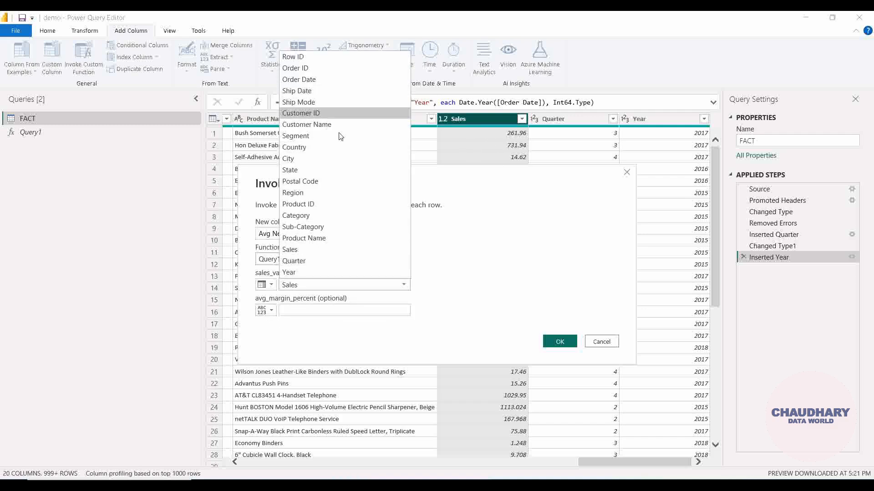
{"action": "left_click", "coordinate": [457, 272]}
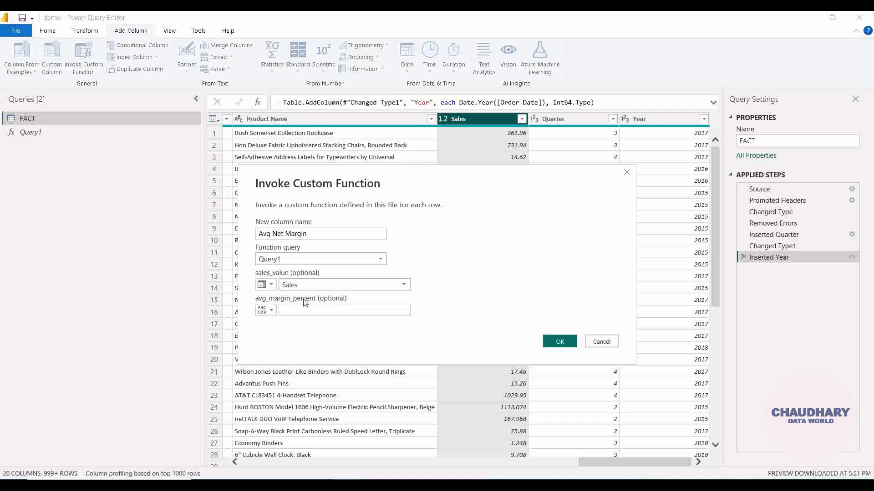
Step: Set the avg_margin_percent argument to the fixed value 5 and invoke the function to add the Avg Net Margin column
{"action": "left_click", "coordinate": [316, 309]}
{"action": "left_click", "coordinate": [268, 310]}
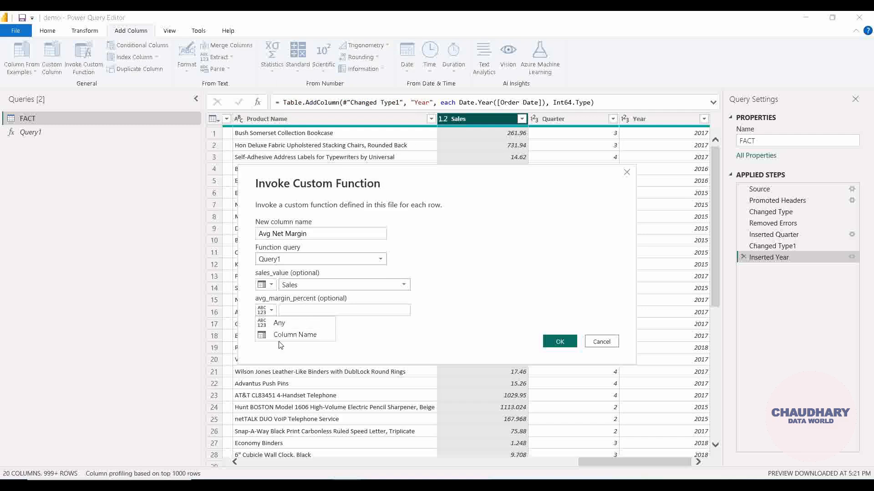
{"action": "left_click", "coordinate": [359, 343]}
{"action": "left_click", "coordinate": [327, 312]}
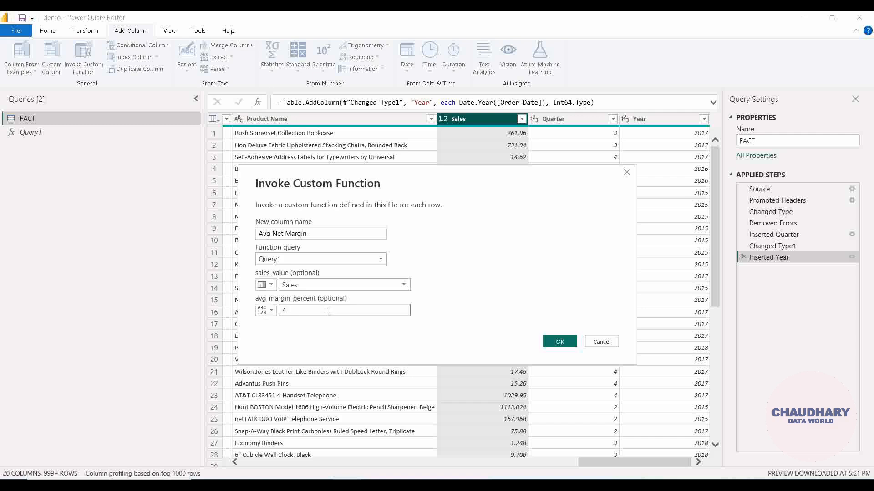
{"action": "type", "text": "4"}
{"action": "key", "text": "BackSpace"}
{"action": "type", "text": "5"}
{"action": "left_click", "coordinate": [559, 342]}
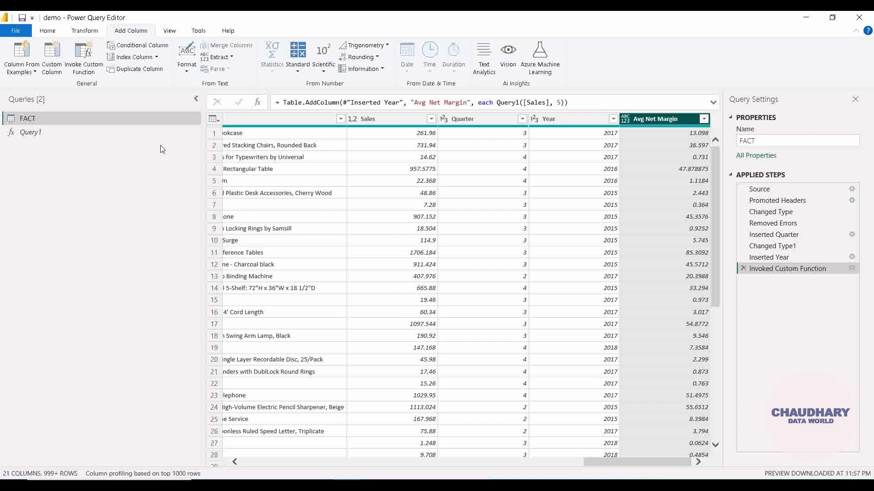
Step: Review the calculation expression in Query1 and examine the Sales and Avg Net Margin columns of the FACT table
{"action": "left_click", "coordinate": [148, 133]}
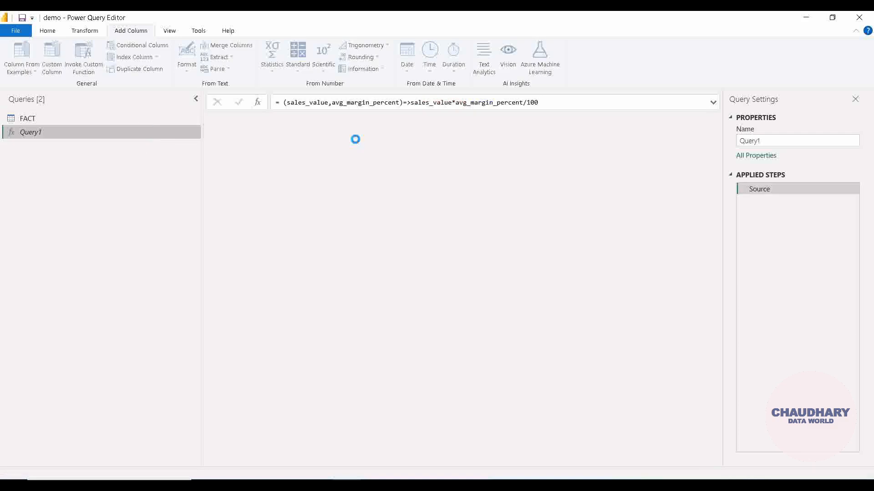
{"action": "left_click", "coordinate": [547, 105]}
{"action": "left_click_drag", "start_coordinate": [547, 106], "coordinate": [412, 102]}
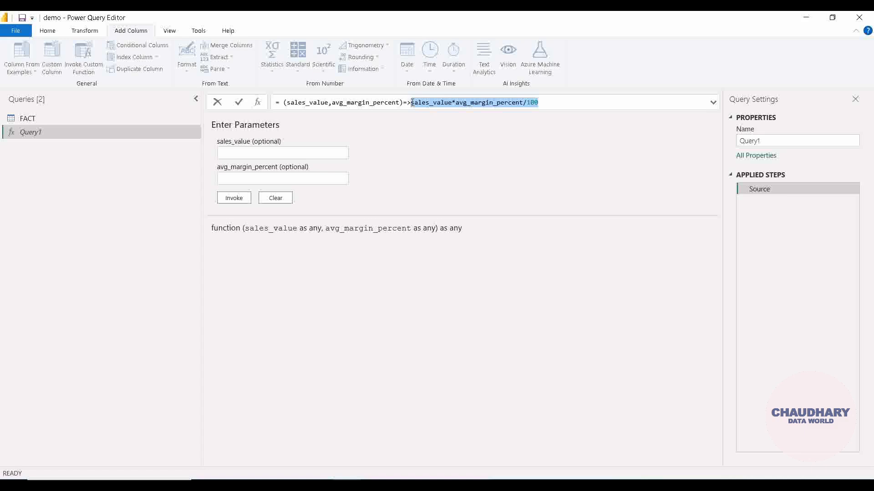
{"action": "left_click", "coordinate": [117, 122]}
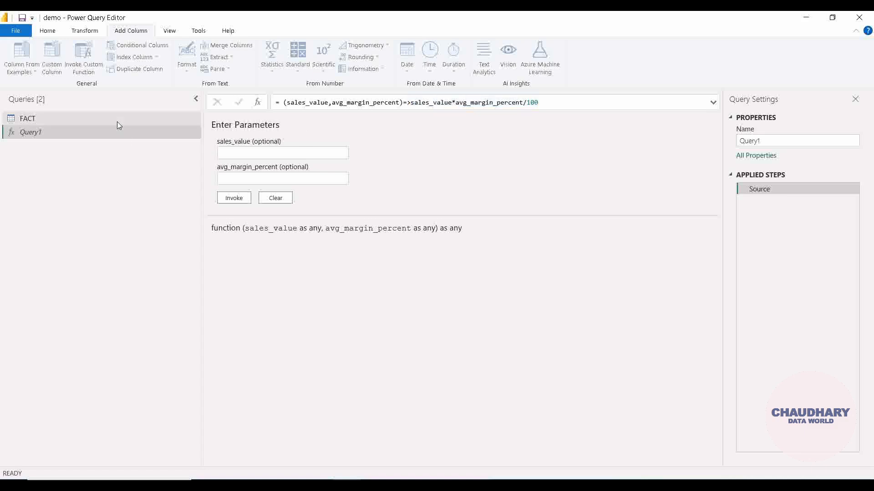
{"action": "left_click", "coordinate": [86, 119]}
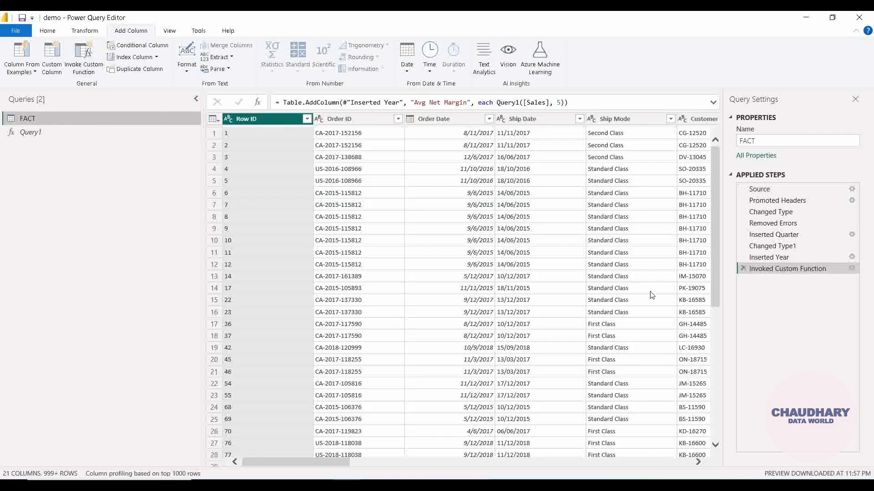
{"action": "left_click_drag", "start_coordinate": [321, 463], "coordinate": [671, 474]}
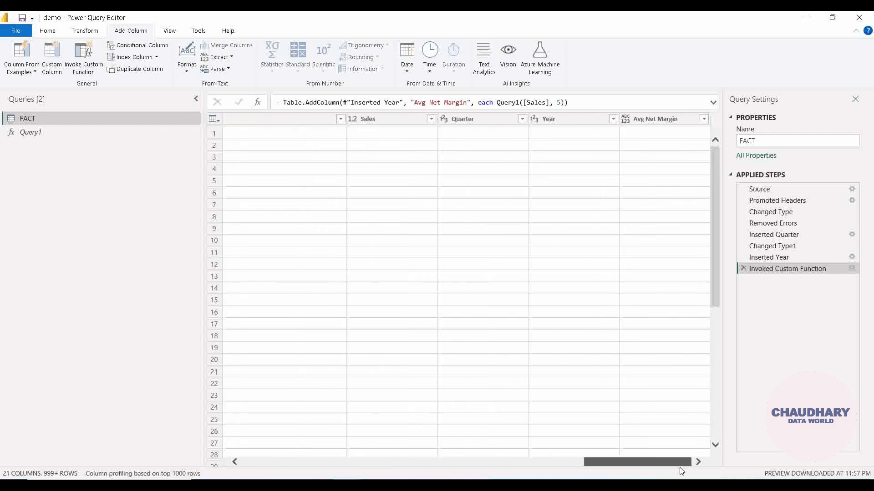